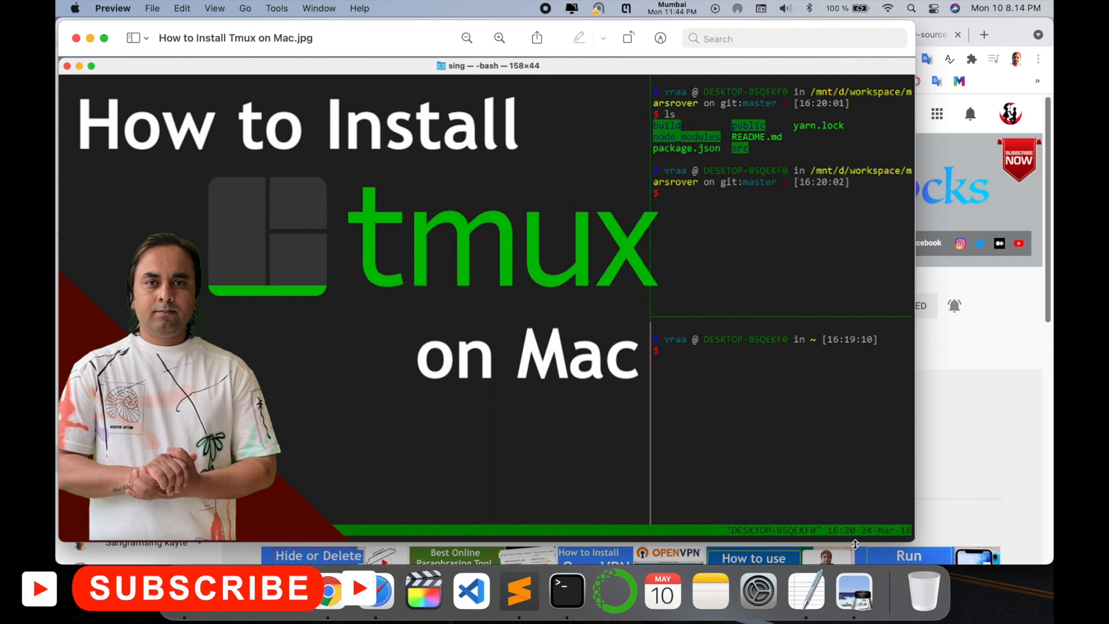
Bring the Chrome window with the YouTube channel page in front of the Preview image.
{"action": "left_click", "coordinate": [953, 427]}
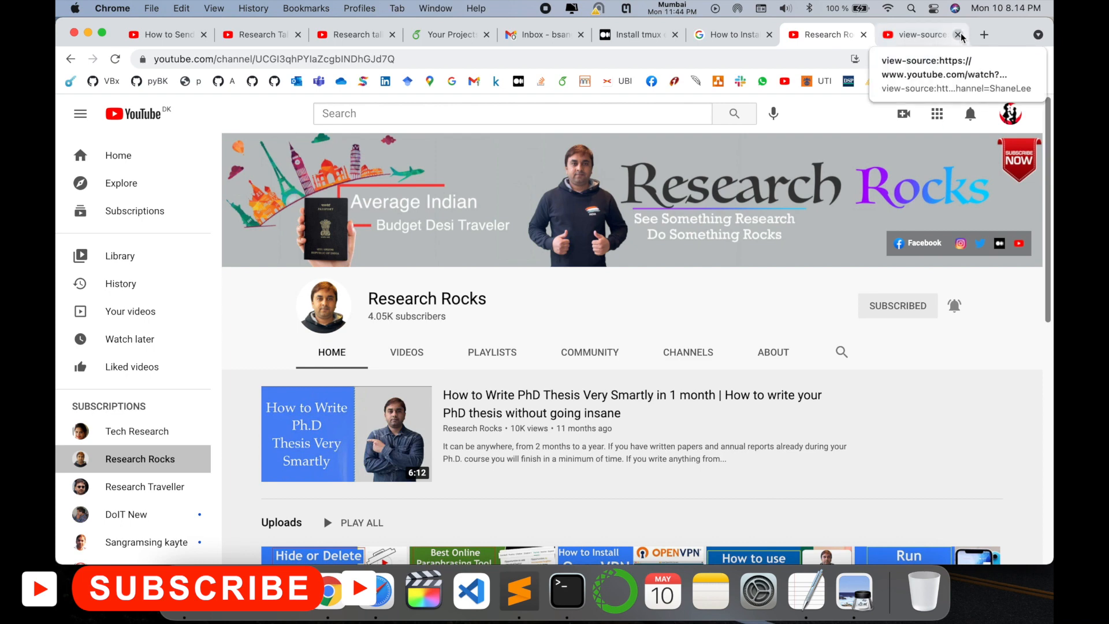
Switch to the Terminal window, enlarge it, and clear the screen to a bare bash prompt.
{"action": "left_click", "coordinate": [961, 34]}
{"action": "key", "text": "super+Tab"}
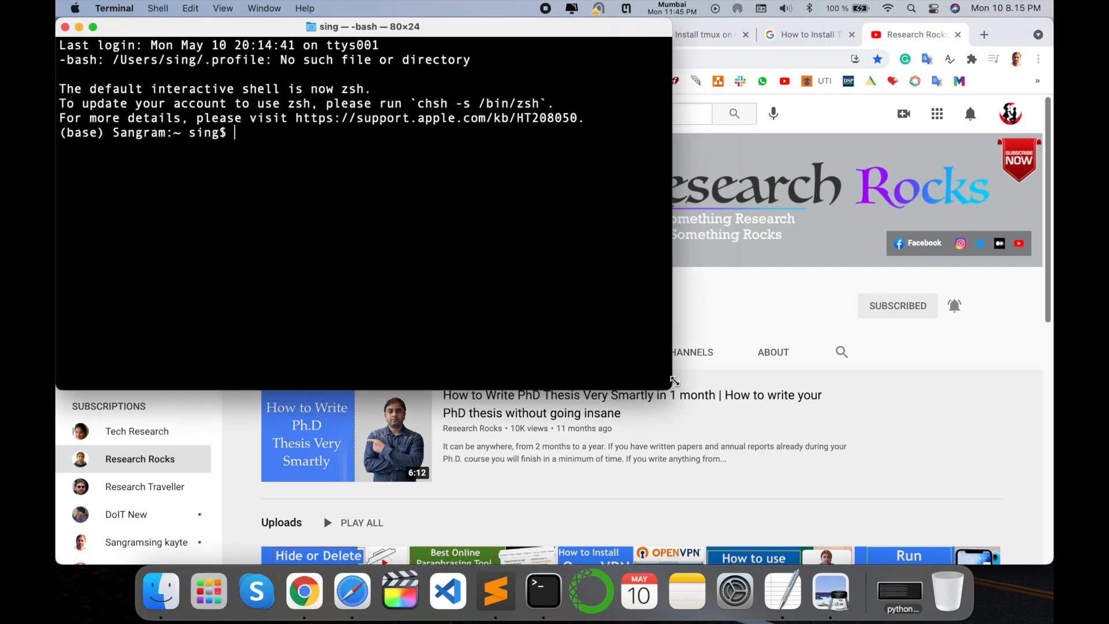
{"action": "left_click_drag", "start_coordinate": [670, 382], "coordinate": [884, 533]}
{"action": "type", "text": "cclear"}
{"action": "key", "text": "Return"}
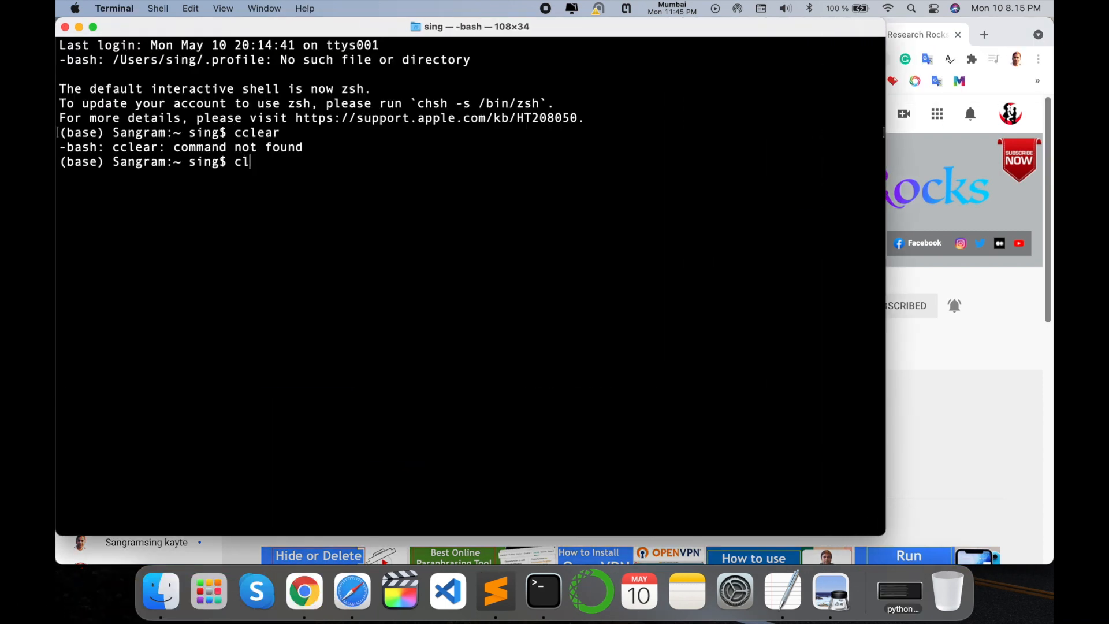
{"action": "type", "text": "clear"}
{"action": "key", "text": "Return"}
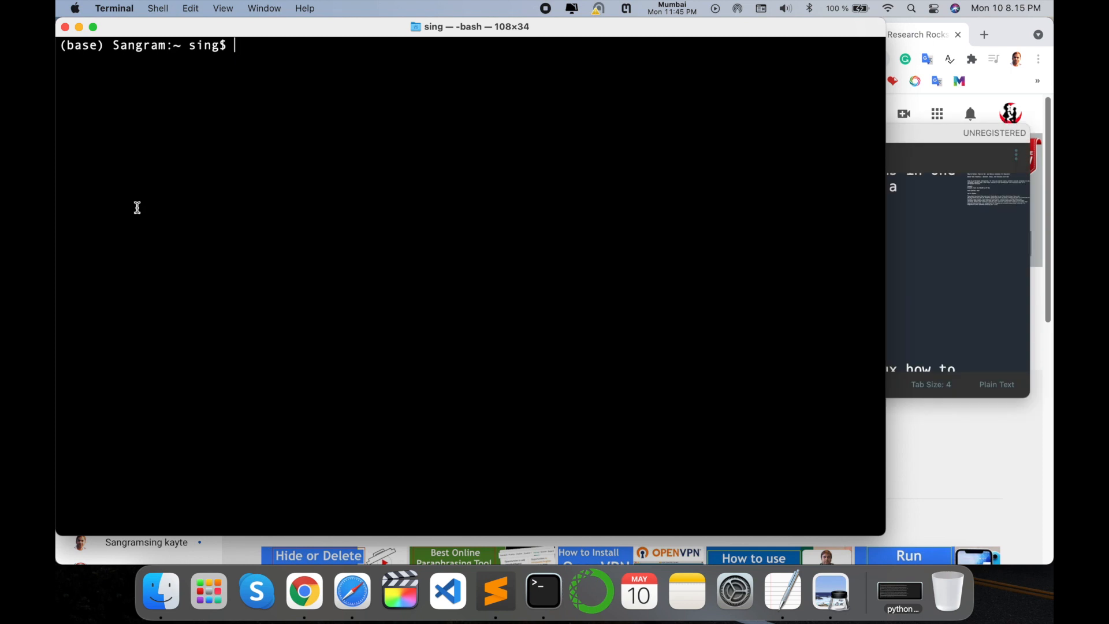
{"action": "type", "text": "brew "}
{"action": "type", "text": "install tmux"}
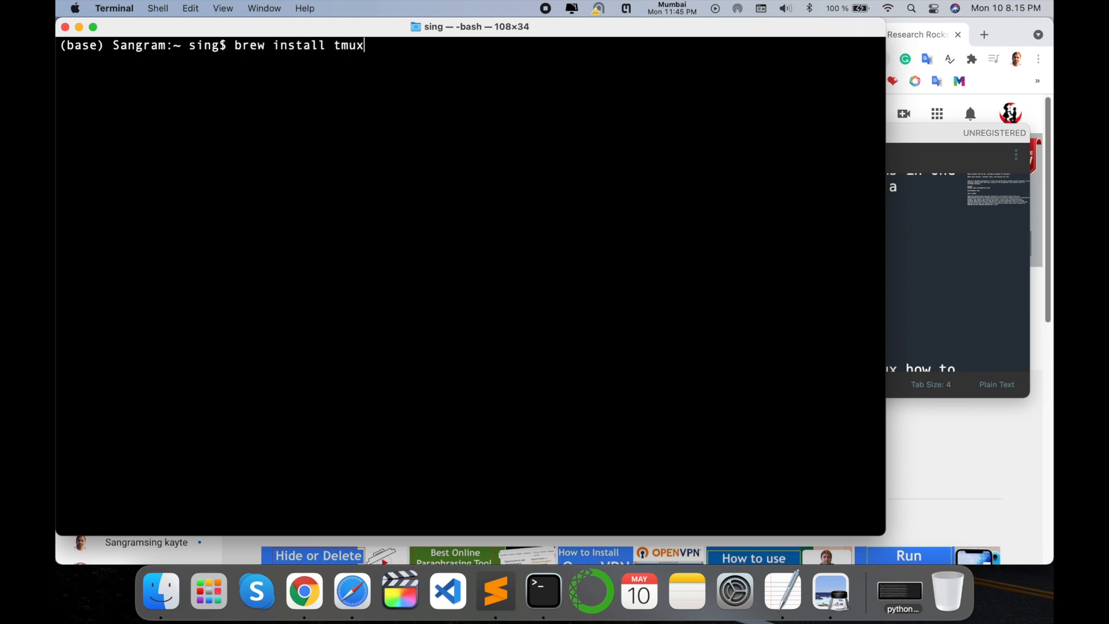
Run 'brew install tmux' to install tmux 3.2 and its dependencies via Homebrew.
{"action": "key", "text": "Return"}
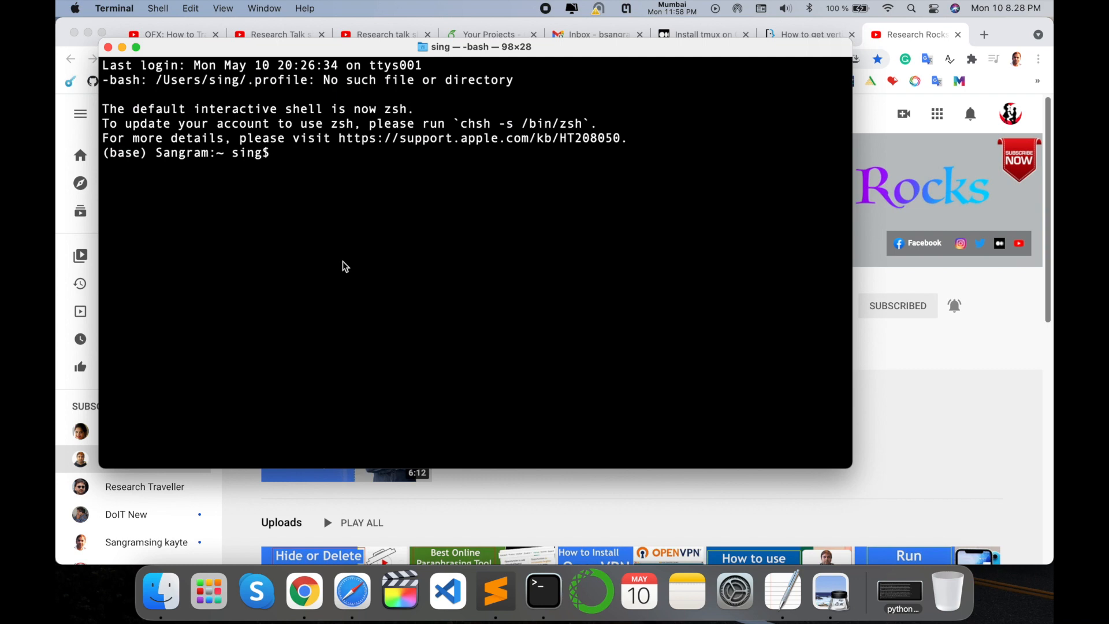
Clear the screen, launch a tmux session, and split it into top and bottom panes with Ctrl-b ".
{"action": "key", "text": "ctrl+l"}
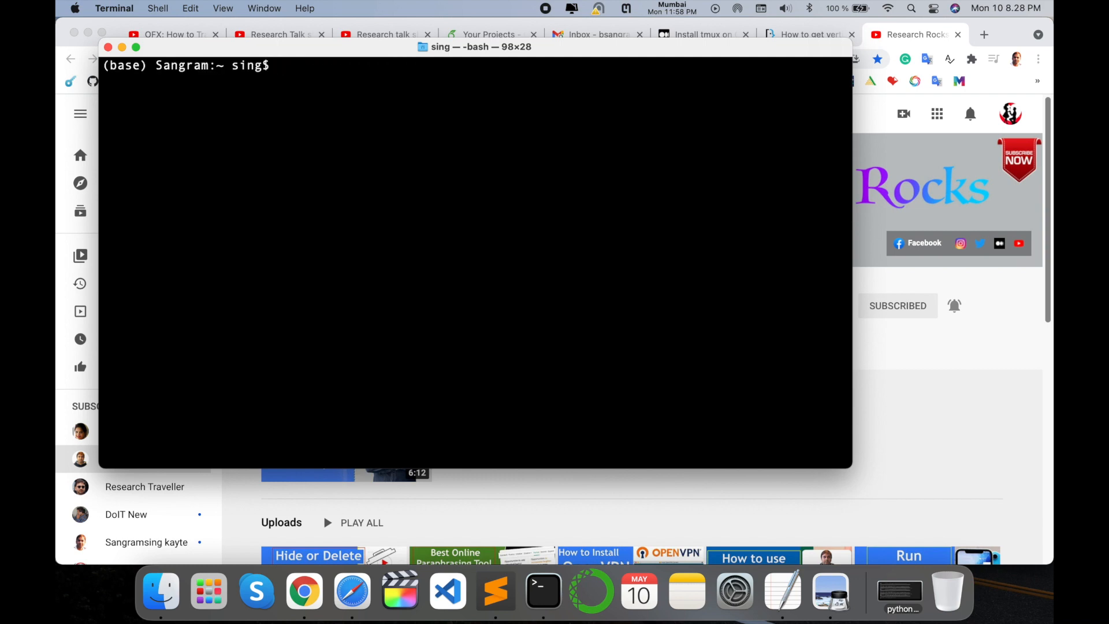
{"action": "type", "text": "tm"}
{"action": "type", "text": "ux"}
{"action": "key", "text": "Return"}
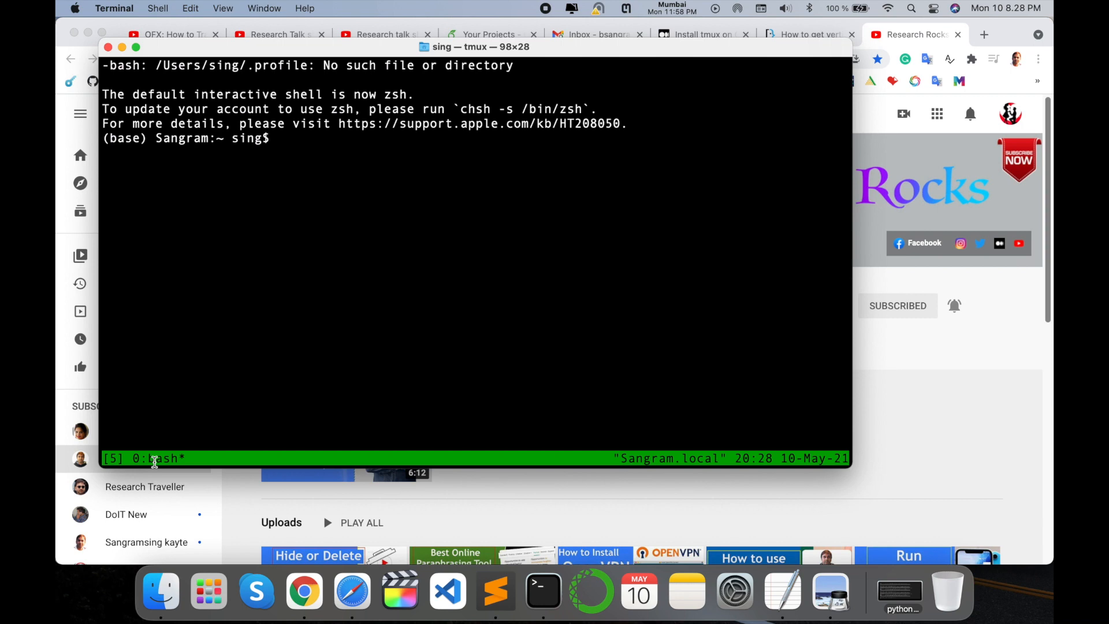
{"action": "key", "text": "ctrl+b"}
{"action": "key", "text": "quotedbl"}
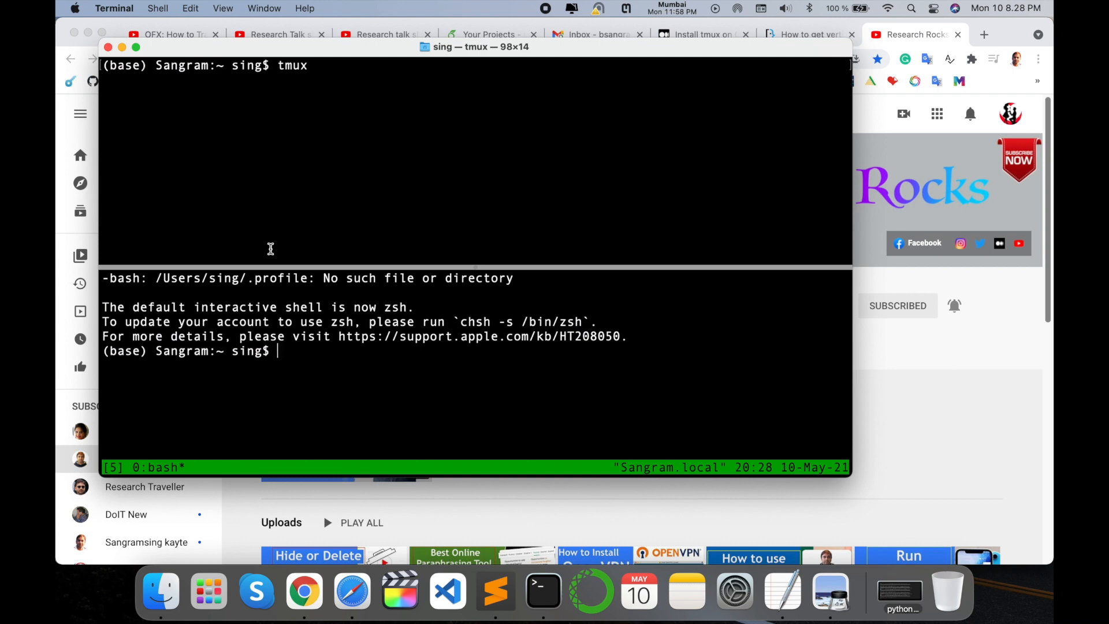
{"action": "type", "text": "clea"}
{"action": "type", "text": "r"}
Clear the new lower tmux pane and narrow the Terminal window by its right edge.
{"action": "key", "text": "Return"}
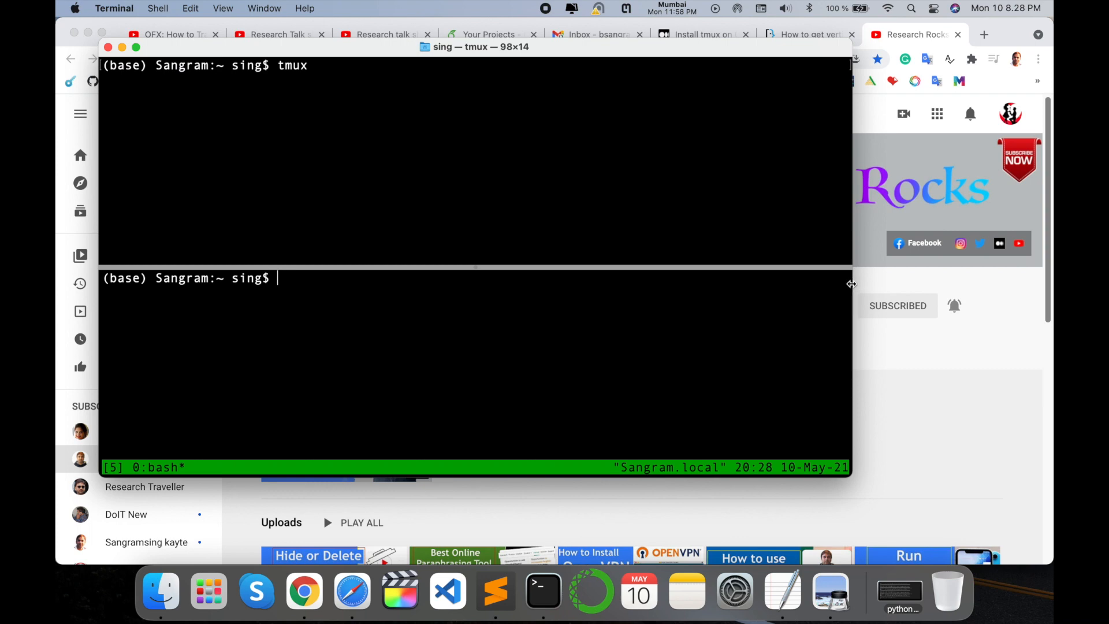
{"action": "left_click_drag", "start_coordinate": [852, 284], "coordinate": [730, 284]}
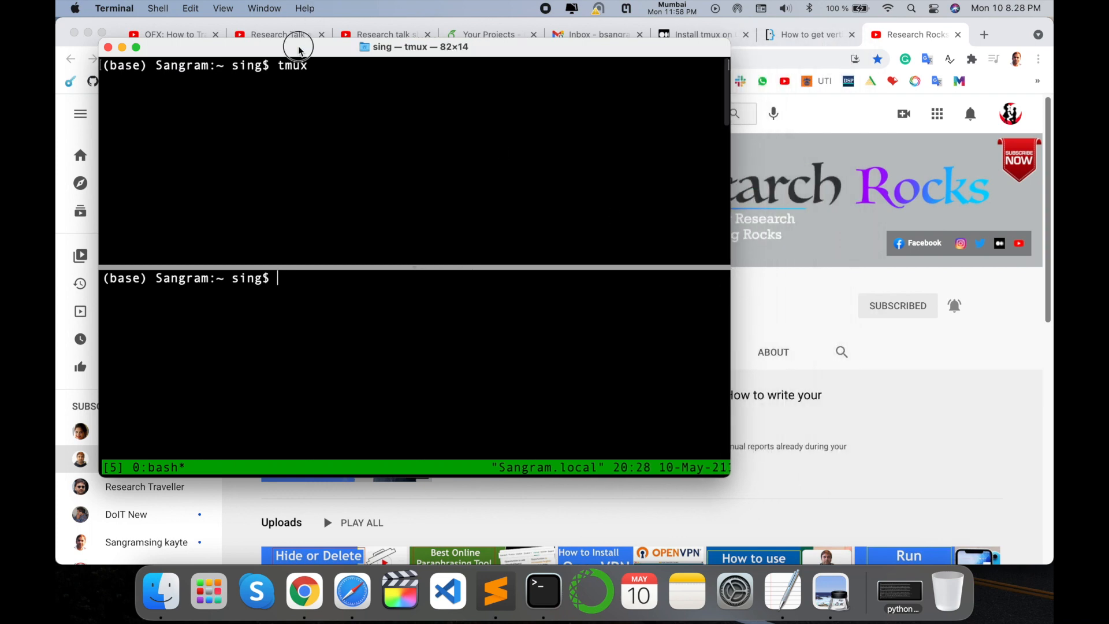
Move the narrowed Terminal window further right and down on the screen.
{"action": "left_click_drag", "start_coordinate": [298, 48], "coordinate": [362, 62]}
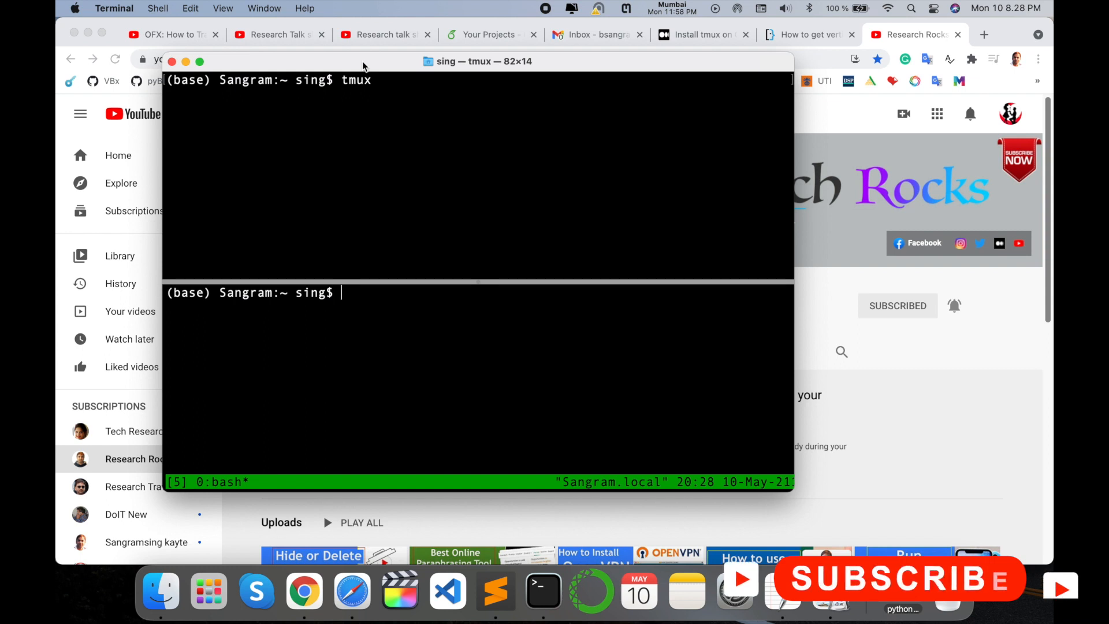